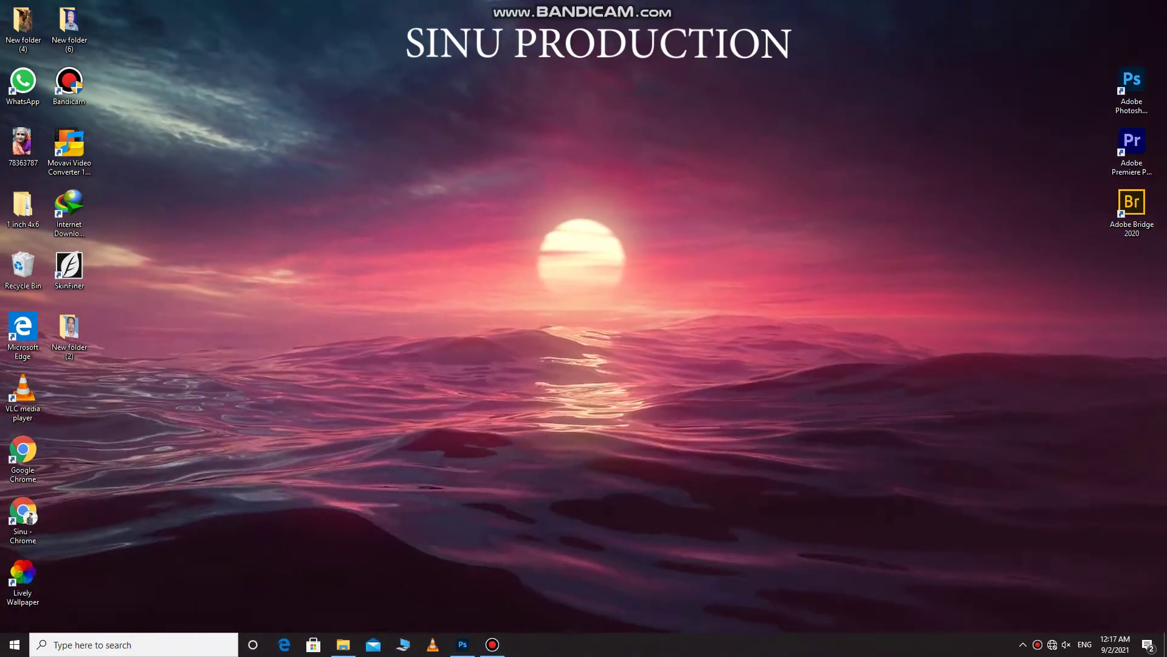
Step: Launch Adobe Photoshop from the desktop with the wedding photo 0534.JPG loaded
right_click(685, 386)
left_click(718, 414)
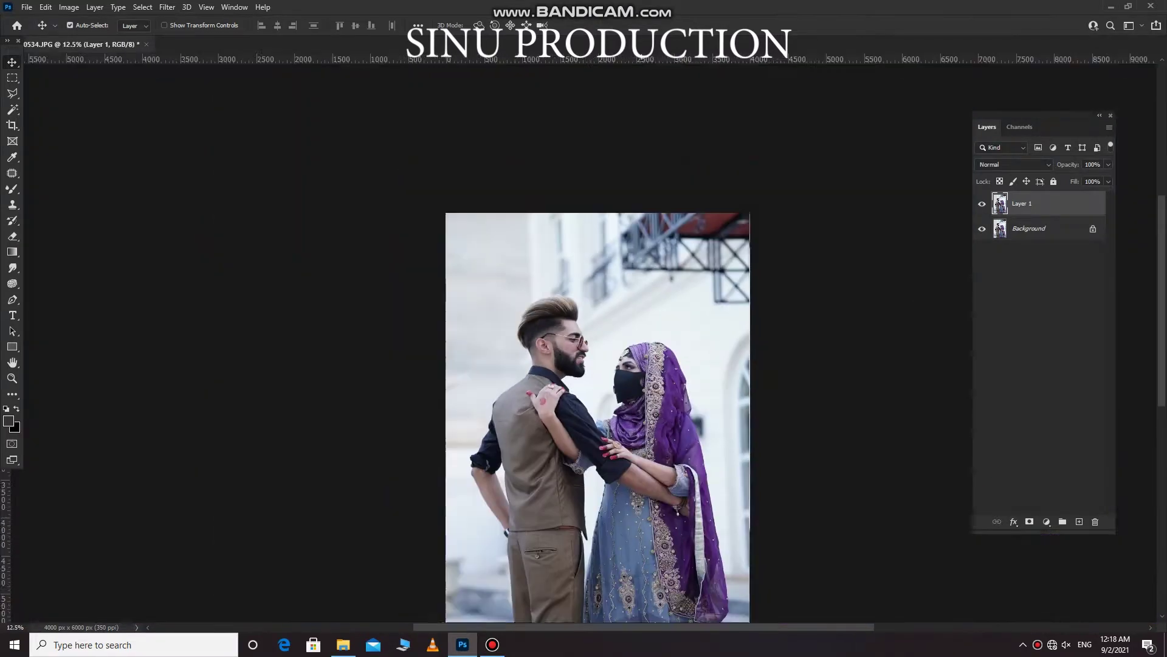
Step: Run the Camera Raw Filter on the duplicate layer and zoom in on the man's glasses and nose
left_click(167, 6)
left_click(201, 83)
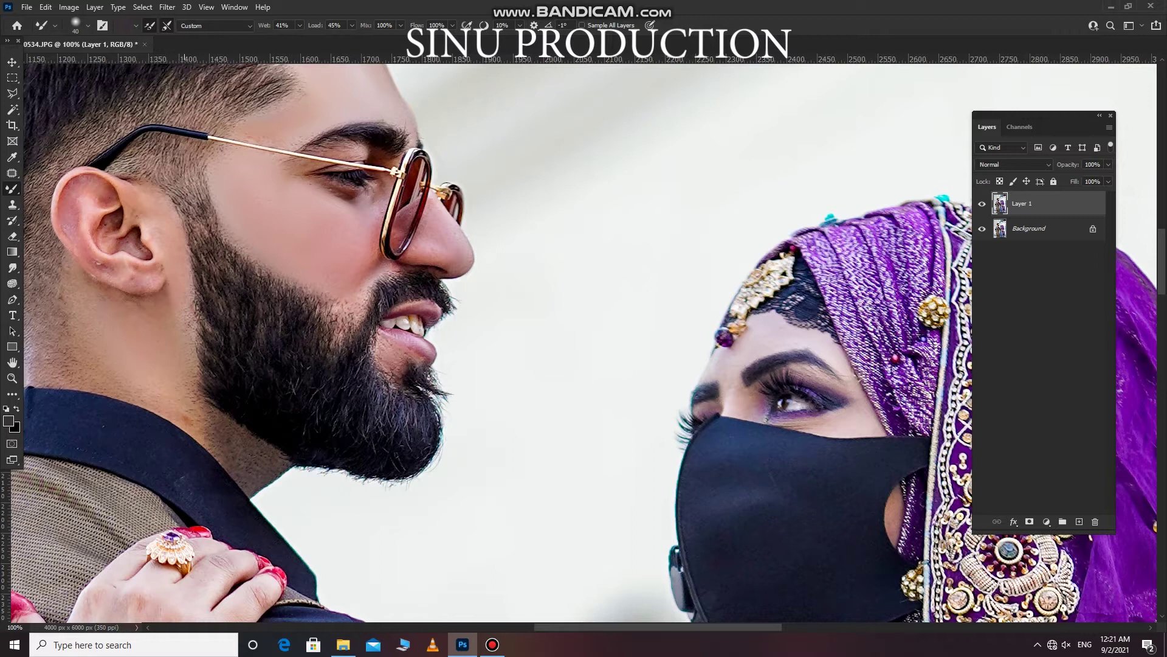
key("ctrl+plus")
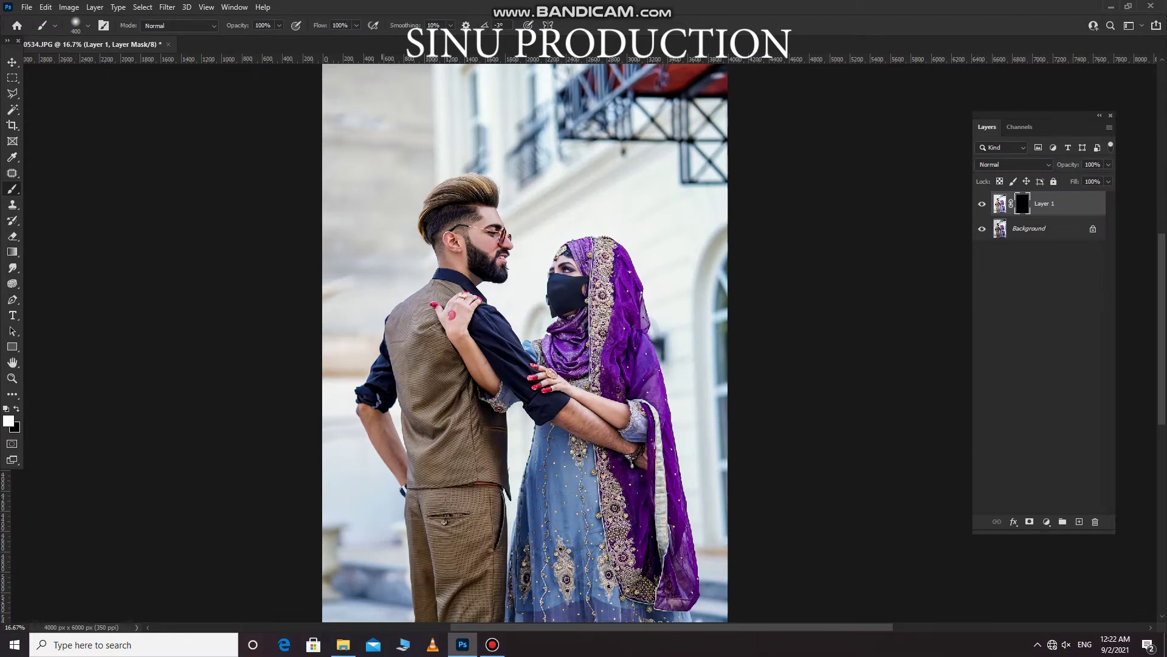
Step: Paint the smoothing in through the mask with a 20% opacity brush, then reopen Camera Raw
key("ctrl+plus")
key("ctrl+plus")
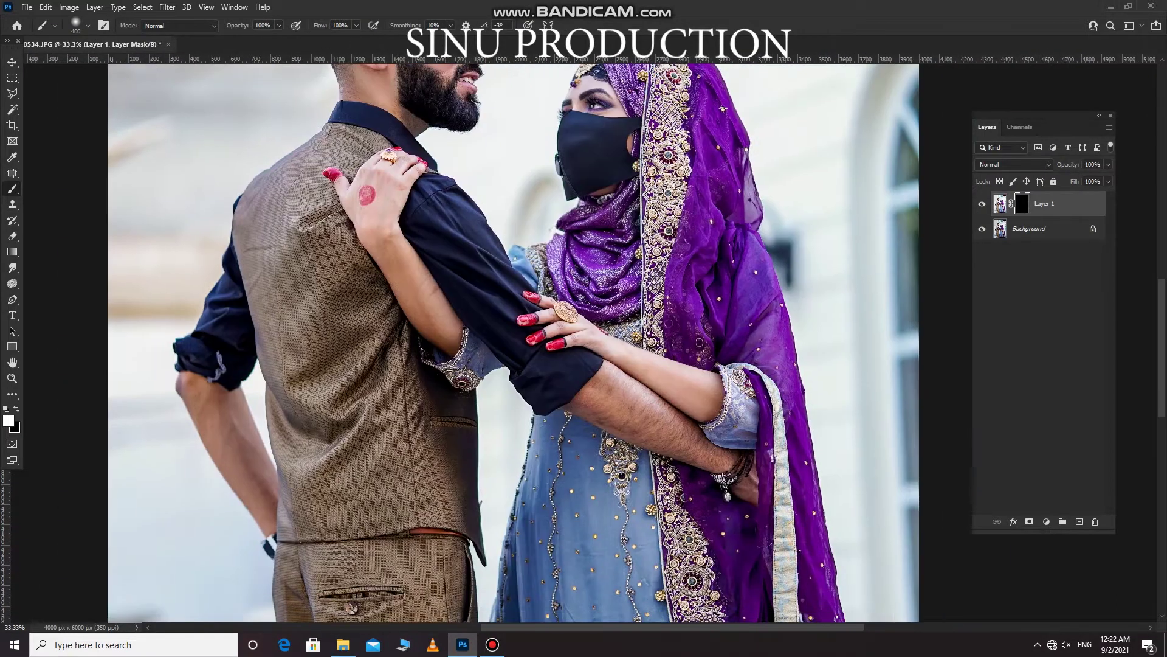
key("2")
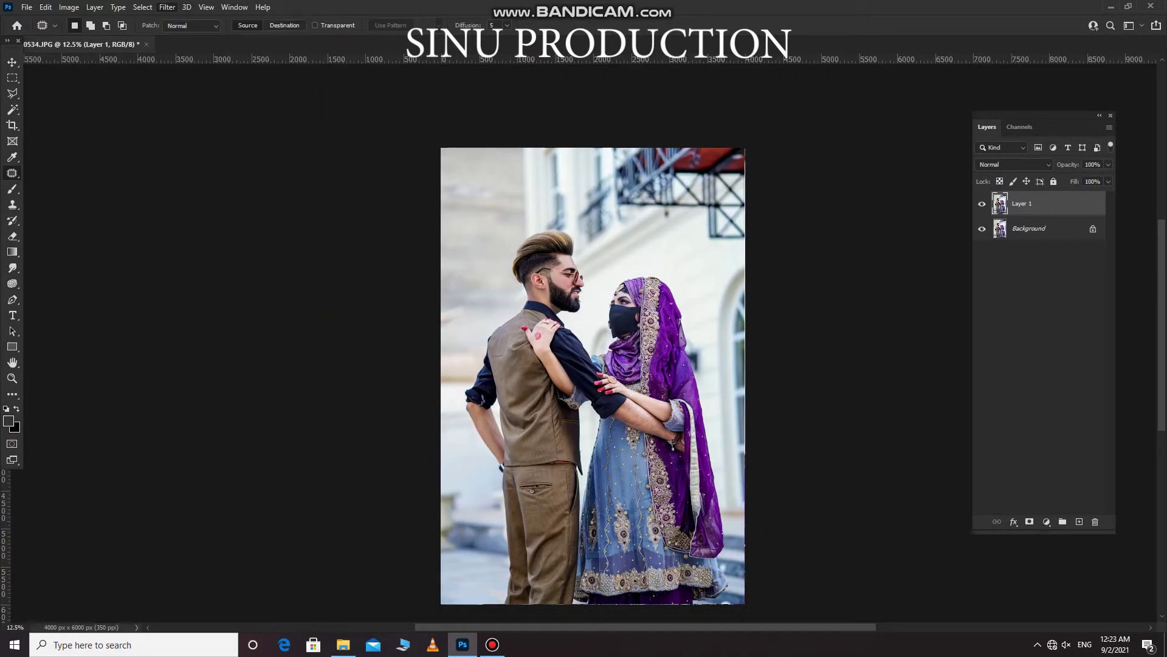
key("ctrl+shift+a")
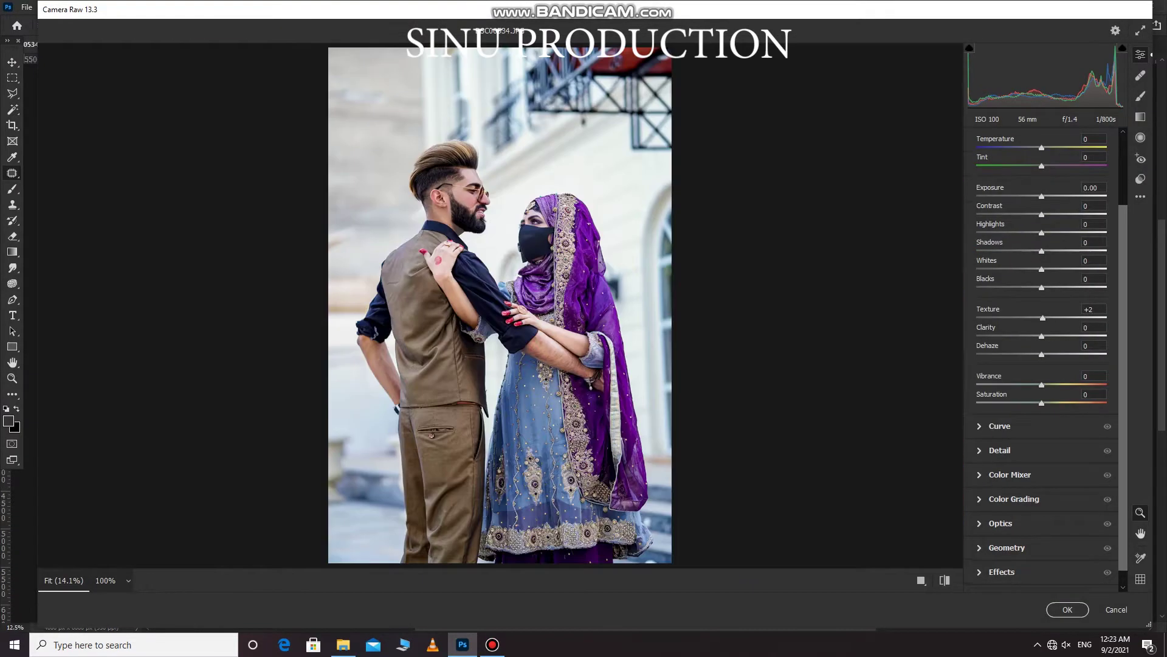
Step: Lift the tone curve's shadow point and set Color Mixer HSL hues and saturation
key("ctrl+alt+2")
left_click_drag(976, 375, 976, 382)
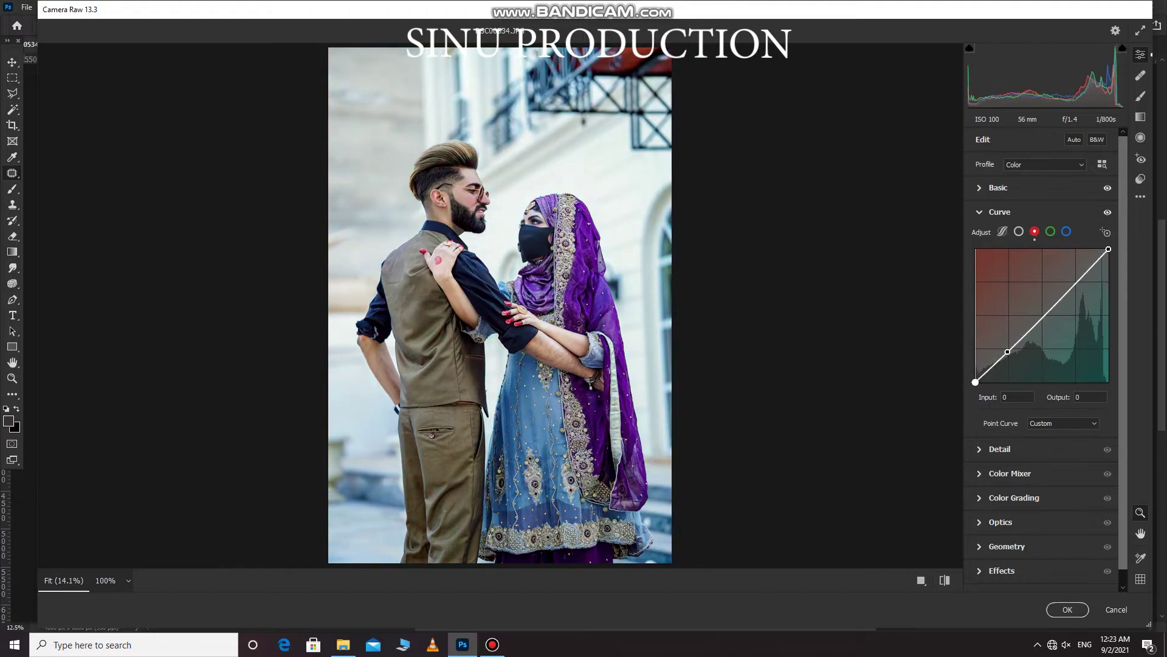
left_click(1019, 231)
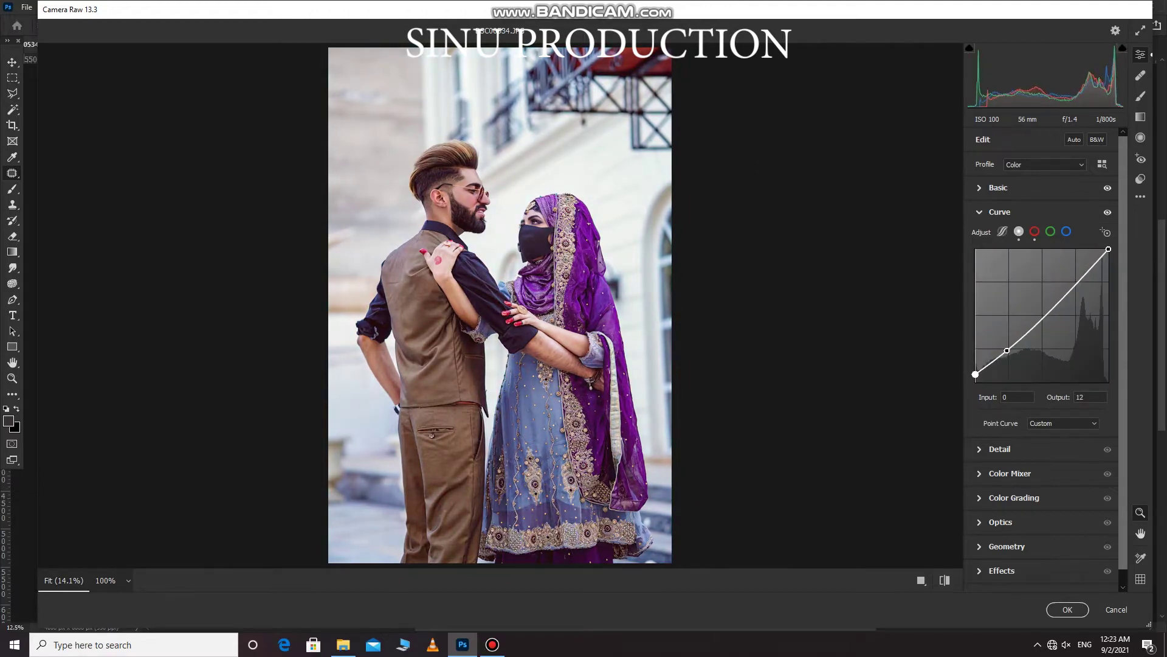
key("ctrl+alt+1")
key("ctrl+alt+2")
key("ctrl+alt+4")
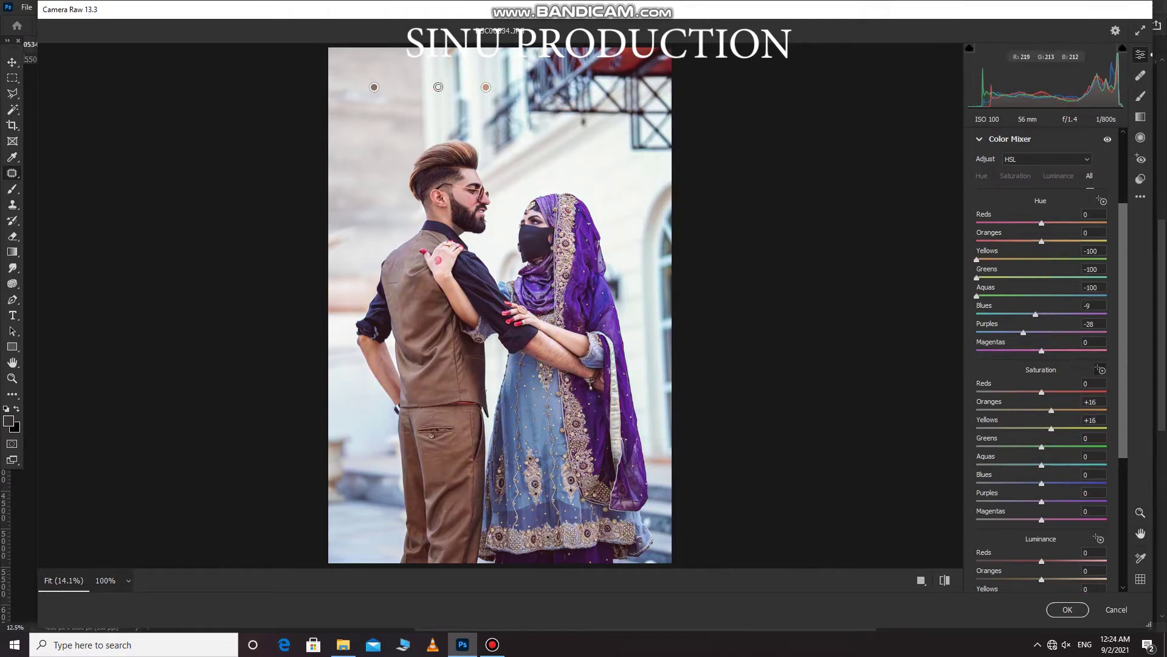
scroll(1099, 452, "down", 3)
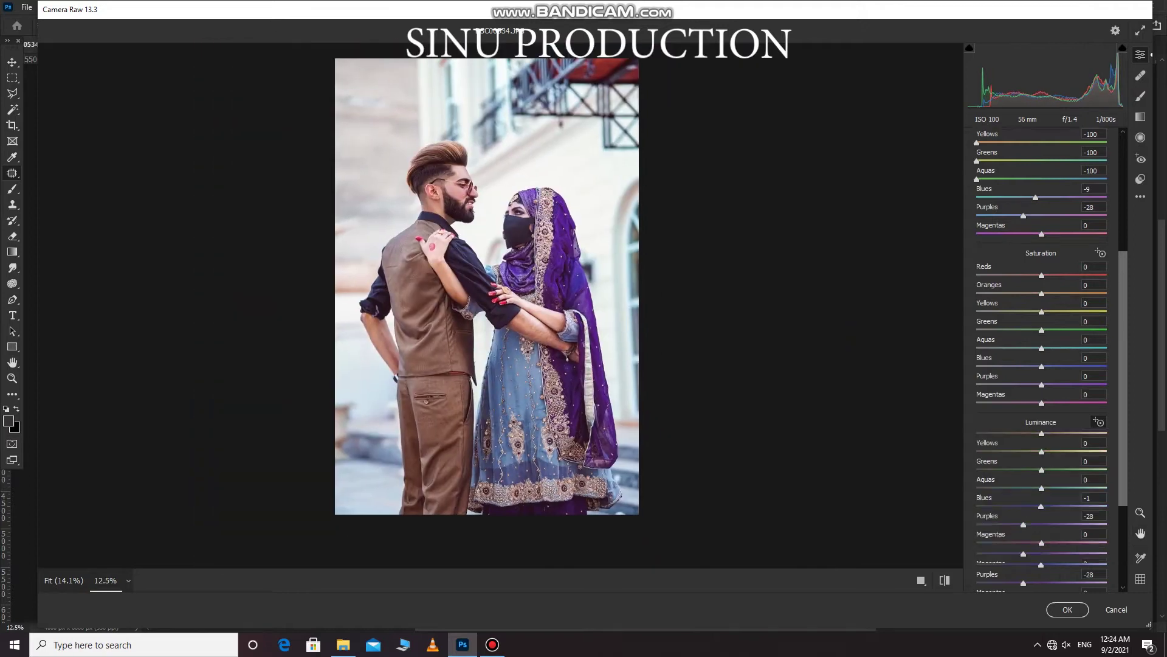
Step: Grade shadows to 251/53 and highlights to 77/29, then apply the Camera Raw adjustments
key("ctrl+alt+5")
key("ctrl+minus")
left_click(1036, 303)
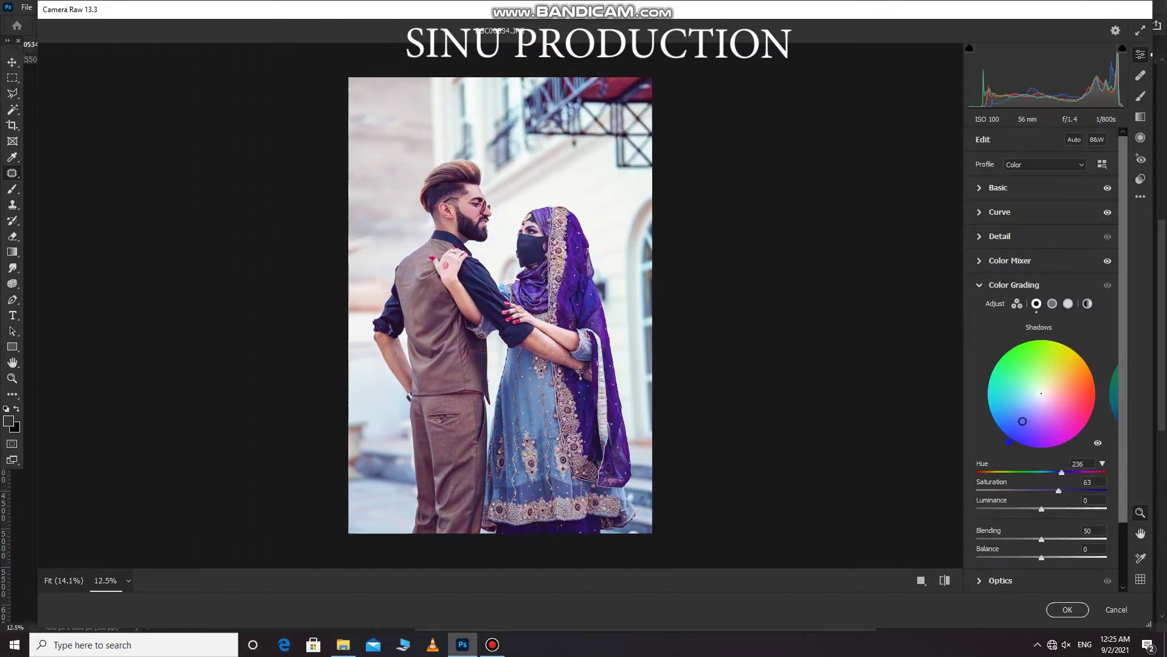
left_click_drag(1046, 378, 1044, 379)
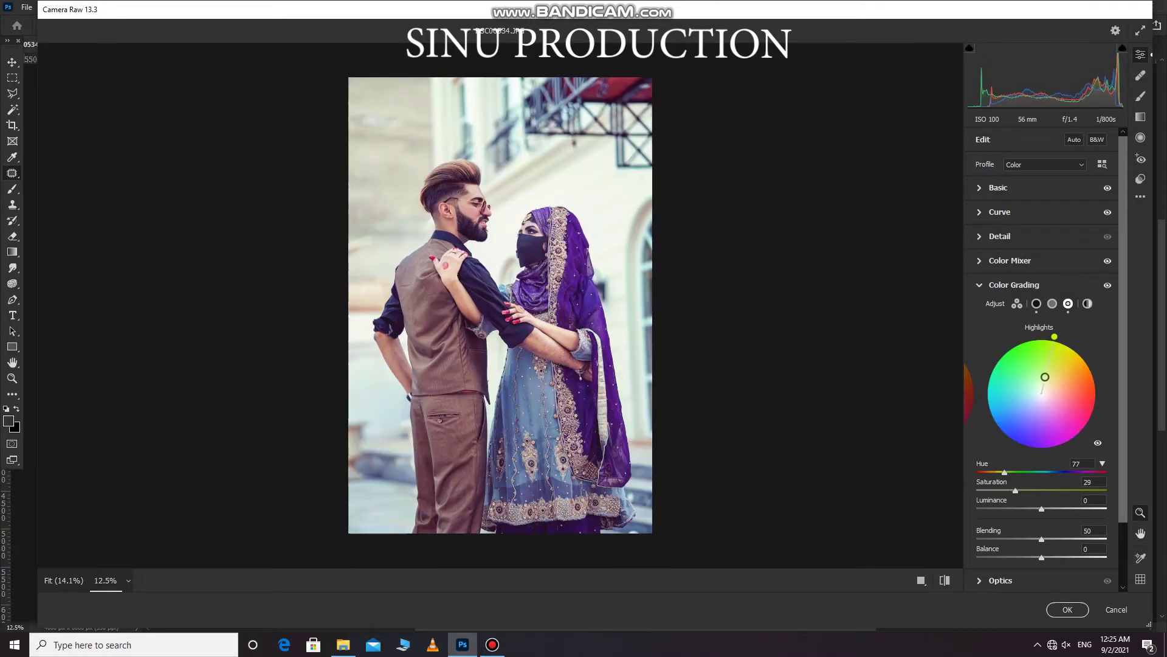
left_click_drag(1032, 421, 1032, 421)
scroll(1041, 395, "down", 2)
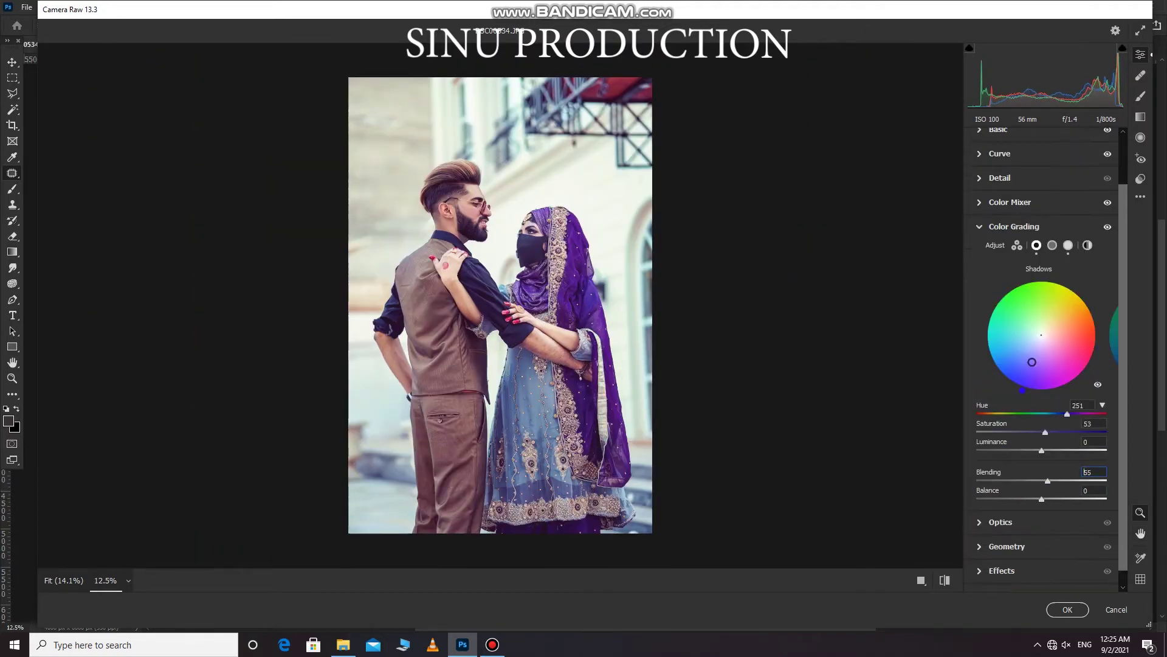
scroll(1041, 396, "down", 1)
left_click(1009, 578)
key("Return")
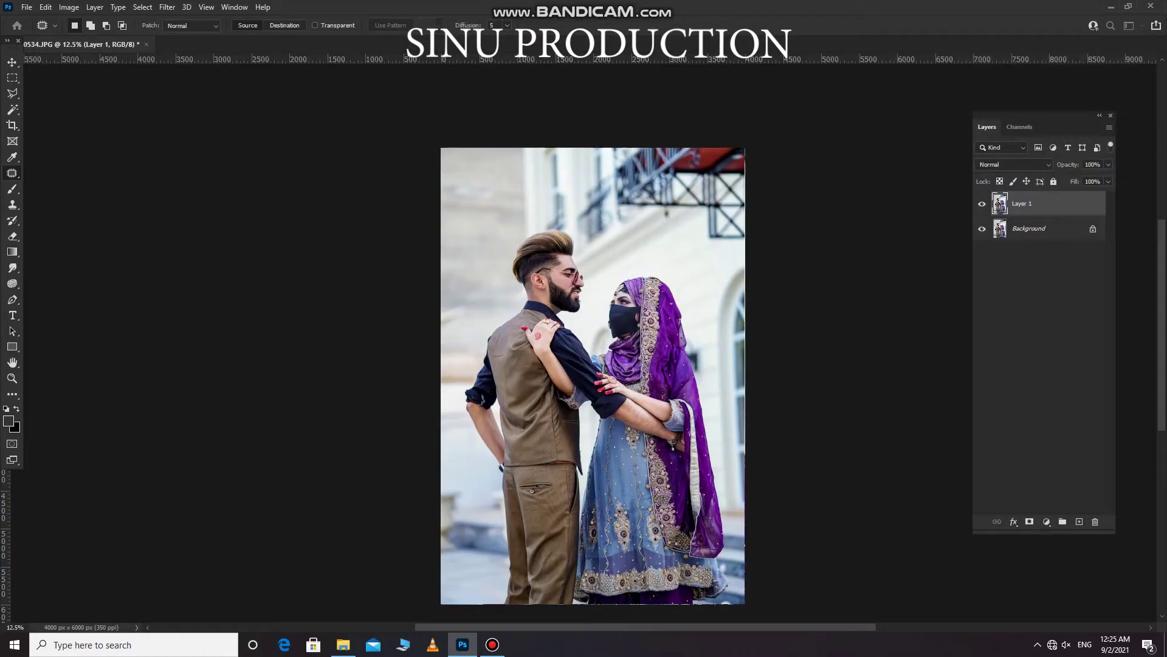
Step: Darken the photo edges with an inverted Camera Raw radial filter around the couple at Exposure -3.50
key("ctrl+plus")
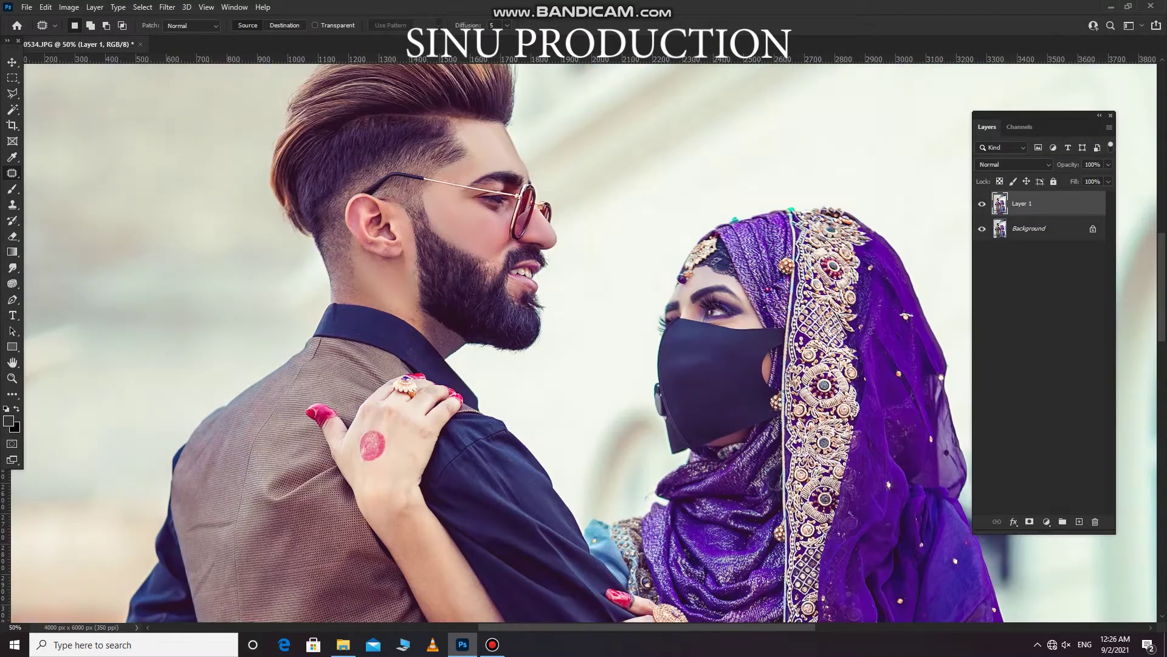
key("ctrl+minus")
left_click(167, 6)
left_click(199, 97)
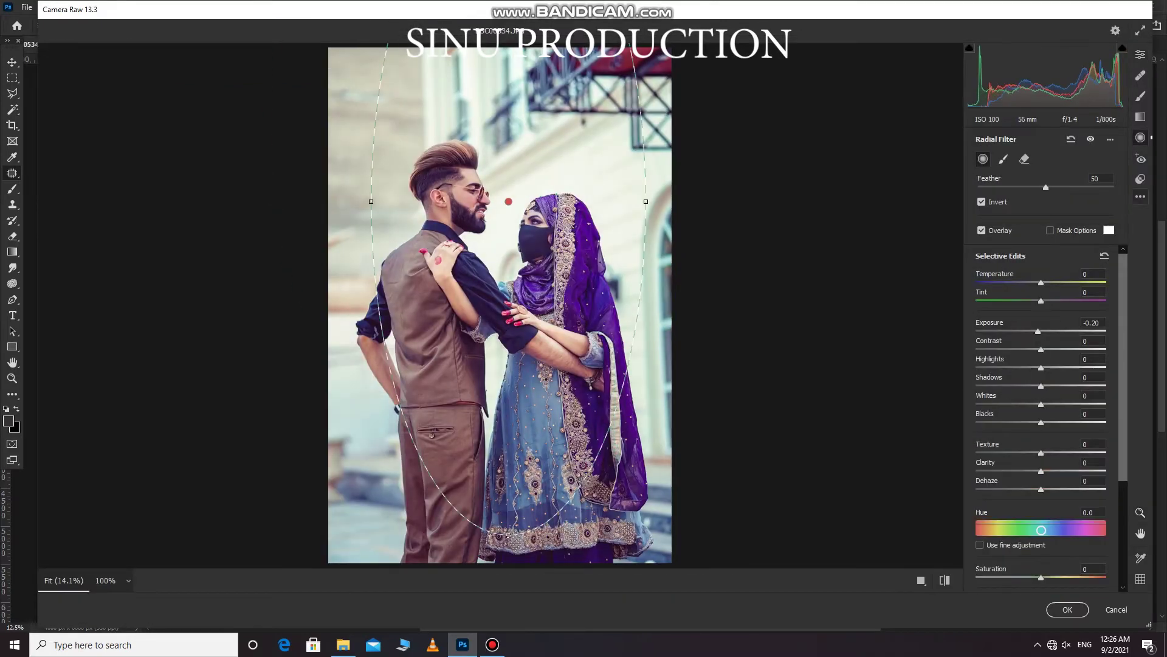
left_click_drag(508, 535, 641, 390)
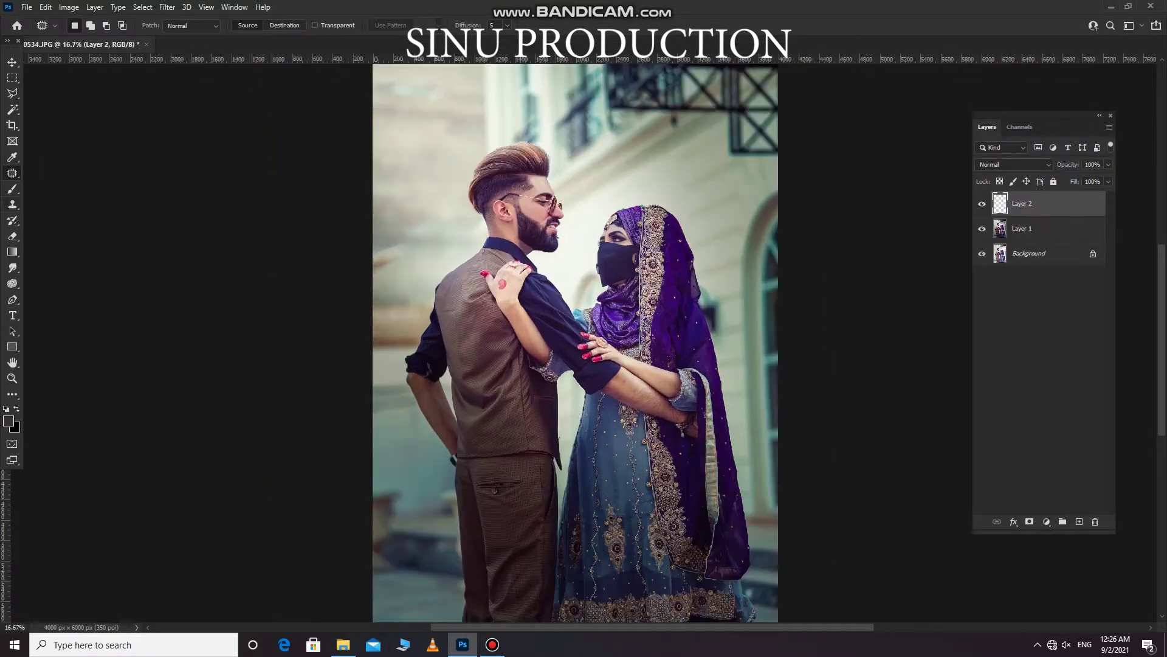
Step: Paint a soft orange glow on Layer 2 and set it to Screen blending
key("i")
left_click(9, 420)
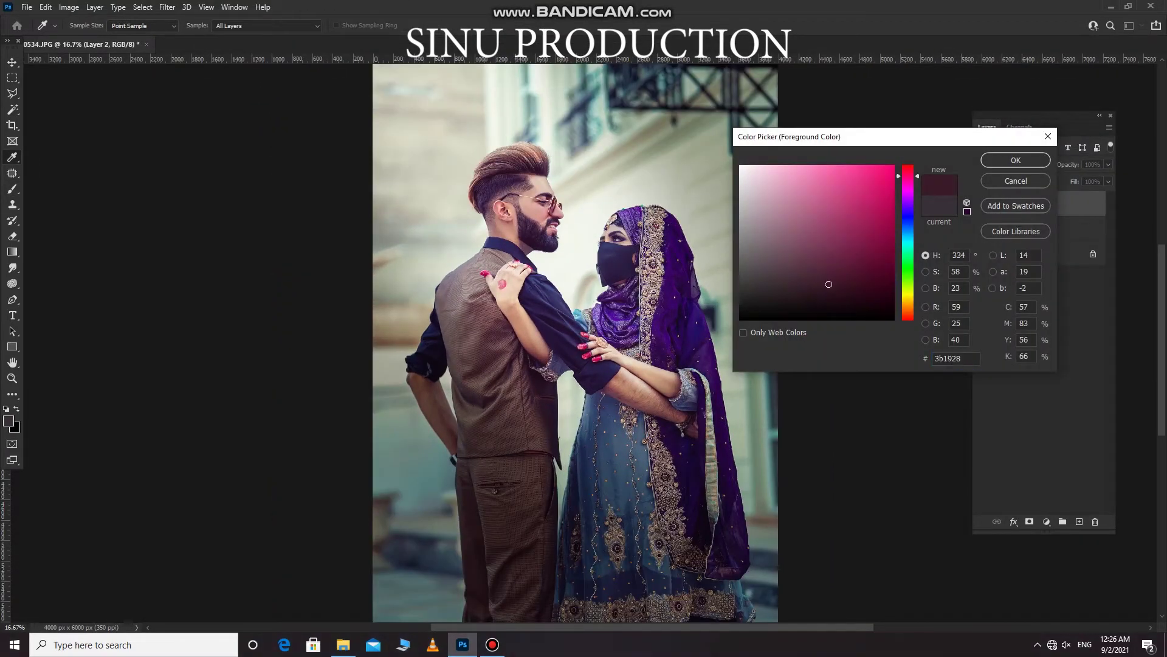
left_click(908, 309)
left_click(888, 173)
key("Return")
key("b")
key("ctrl+minus")
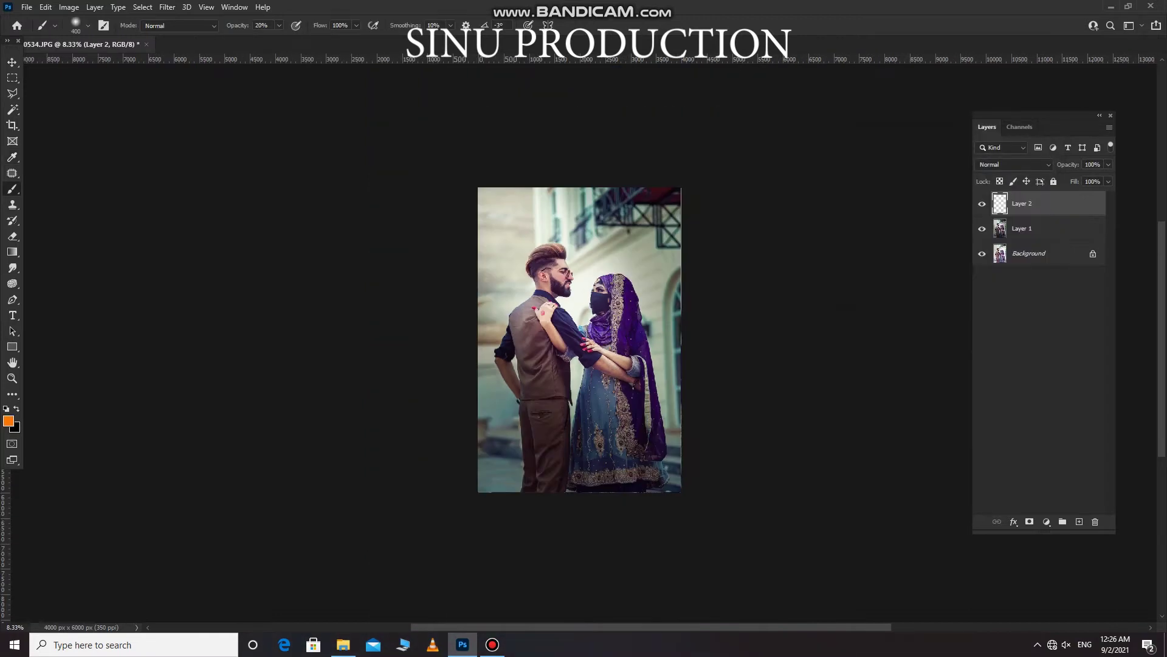
left_click(511, 233)
left_click(1014, 164)
Step: Scale and warp the orange glow across the photo's upper left
left_click(997, 267)
key("ctrl+t")
left_click_drag(626, 207, 528, 302)
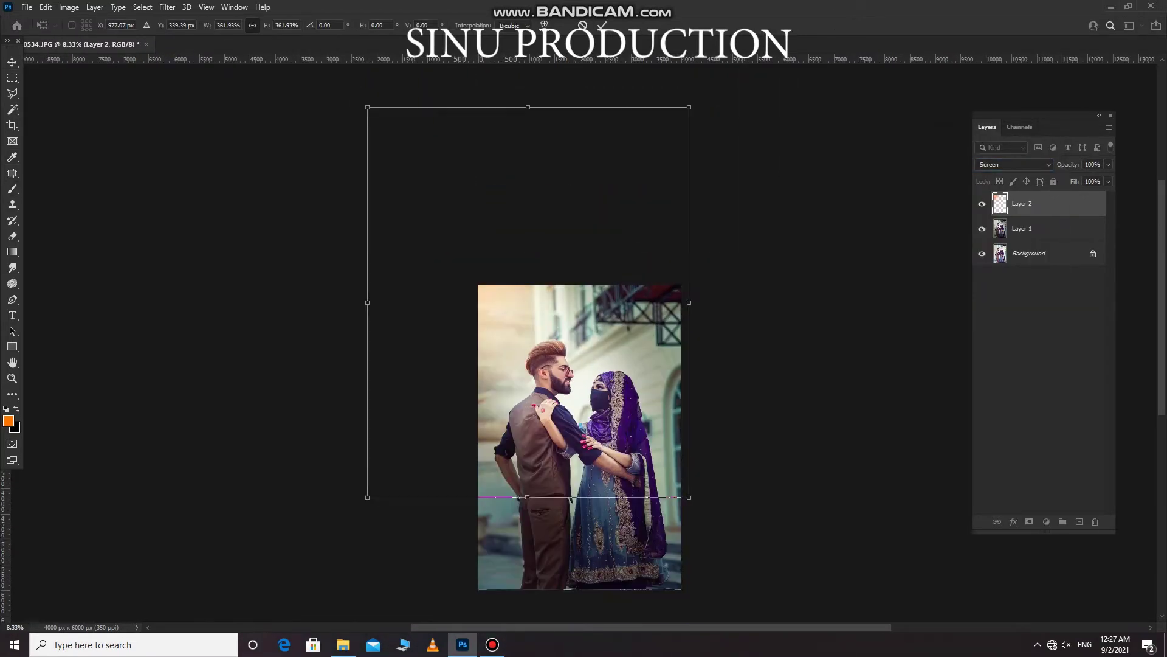
right_click(582, 377)
left_click(602, 472)
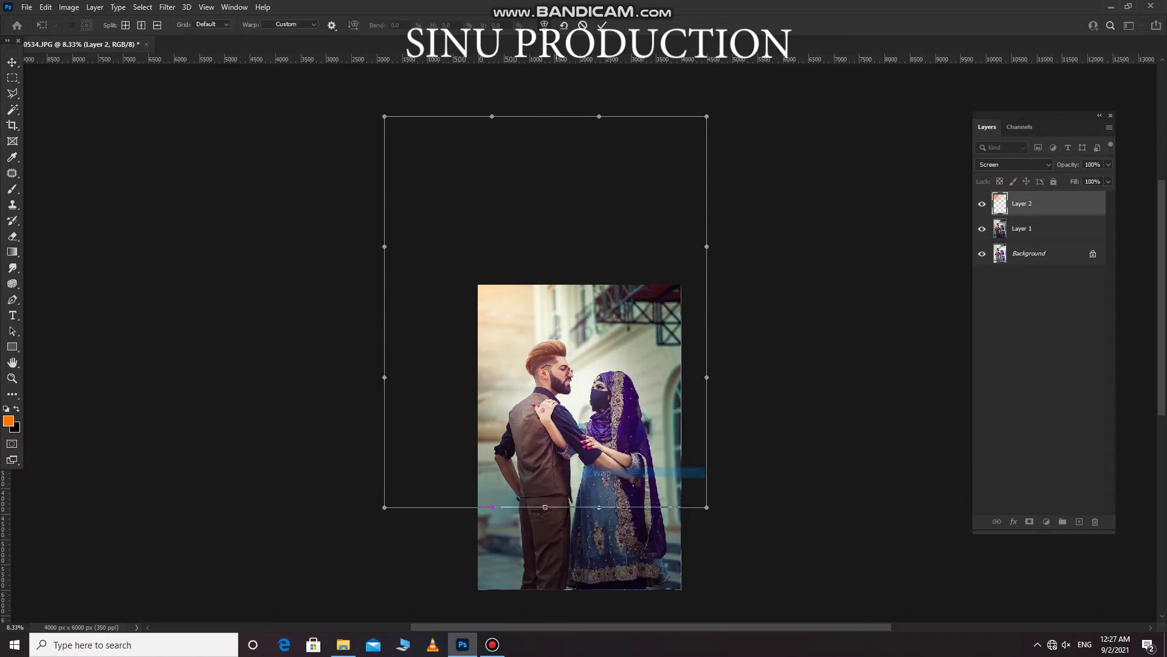
left_click_drag(545, 312, 479, 437)
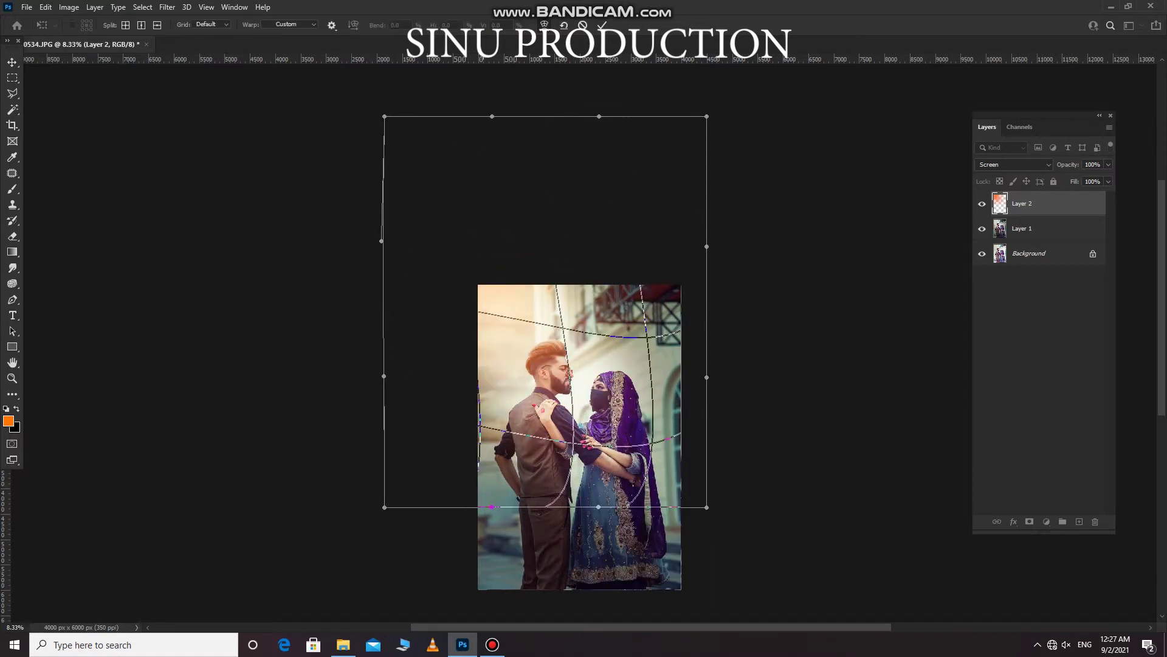
key("Return")
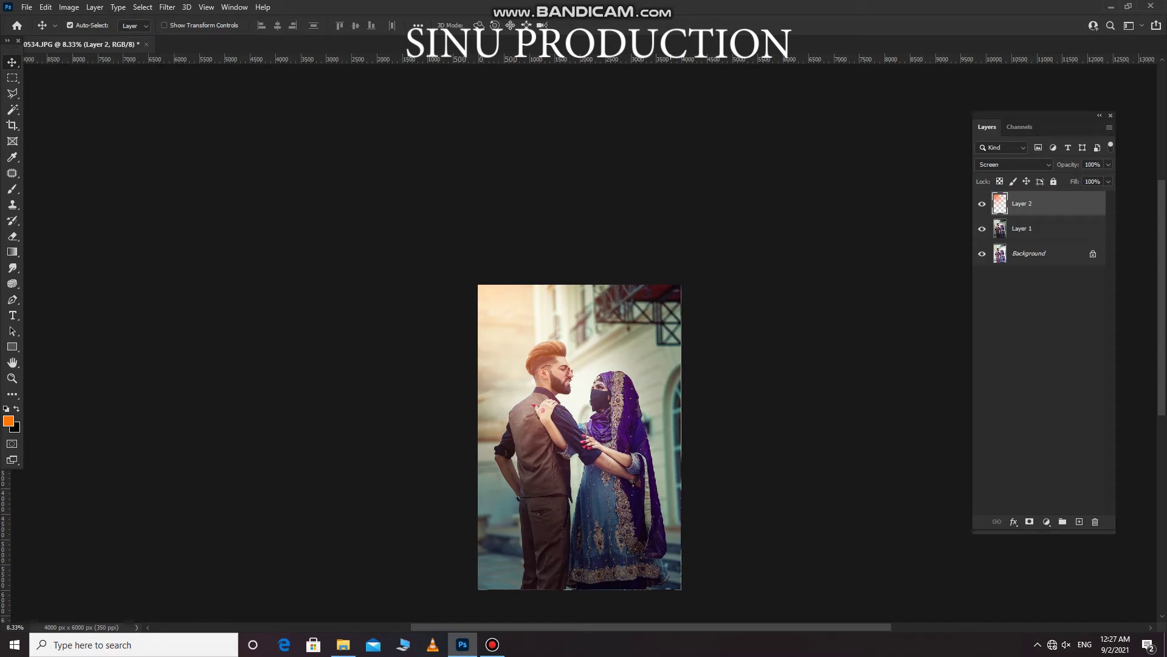
Step: Lower Layer 2's opacity to 72% and fit the whole photo in view
scroll(567, 491, "up", 2)
right_click(468, 174)
left_click(539, 217)
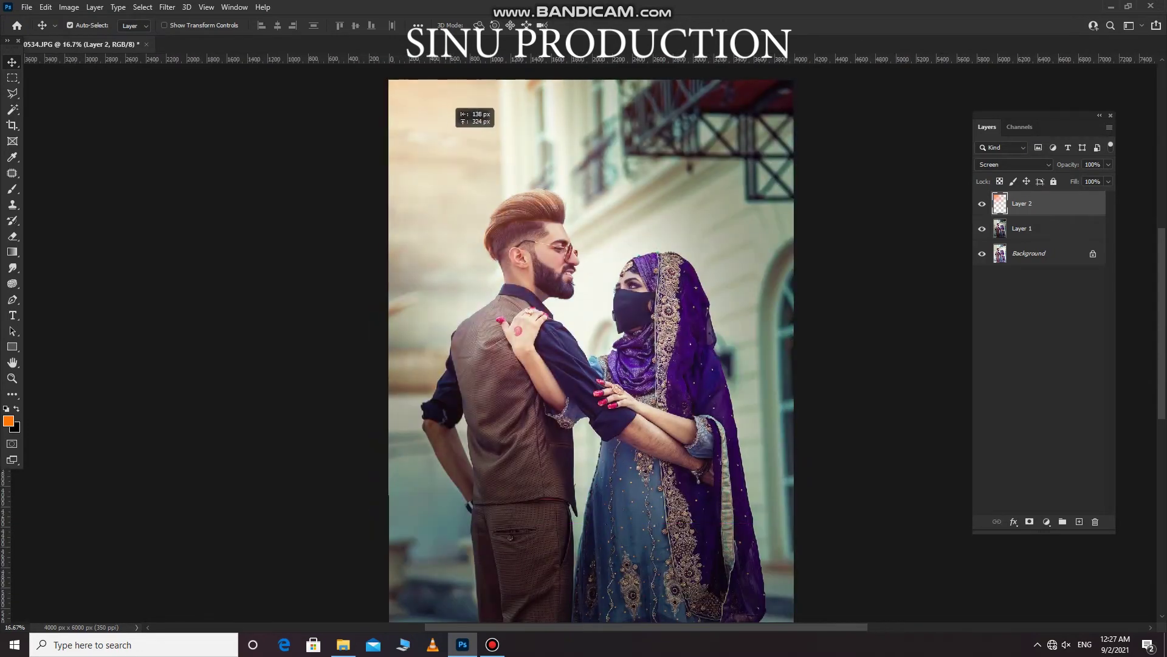
scroll(586, 346, "down", 1)
scroll(586, 264, "down", 1)
scroll(586, 264, "up", 1)
scroll(586, 264, "up", 3)
key("ctrl+minus")
key("ctrl+minus")
key("ctrl+minus")
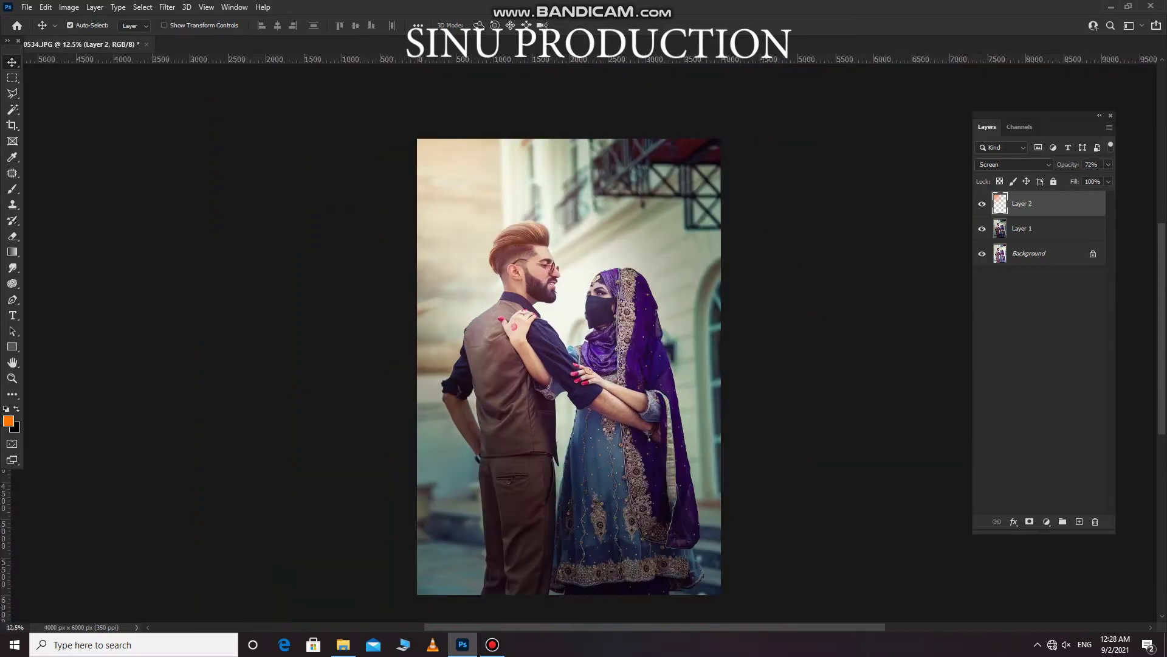
key("ctrl+o")
Step: Open the rainbow light leak 37.jpg from the overlays folder and rotate it toward the bride's lower right
double_click(312, 101)
double_click(793, 103)
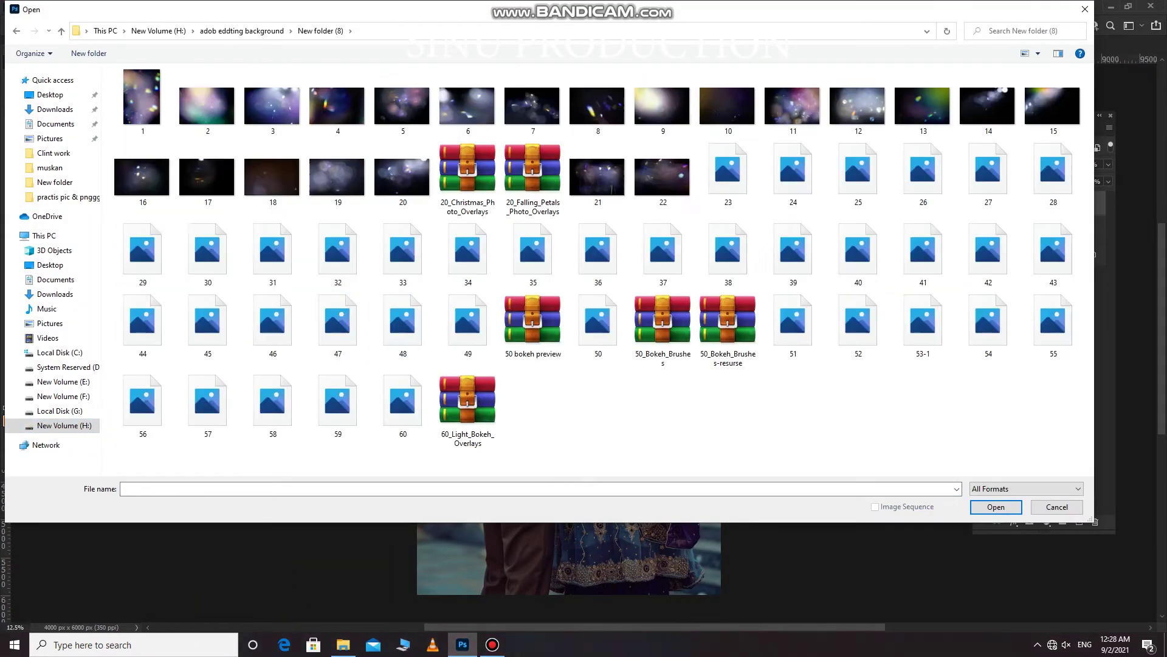
double_click(663, 249)
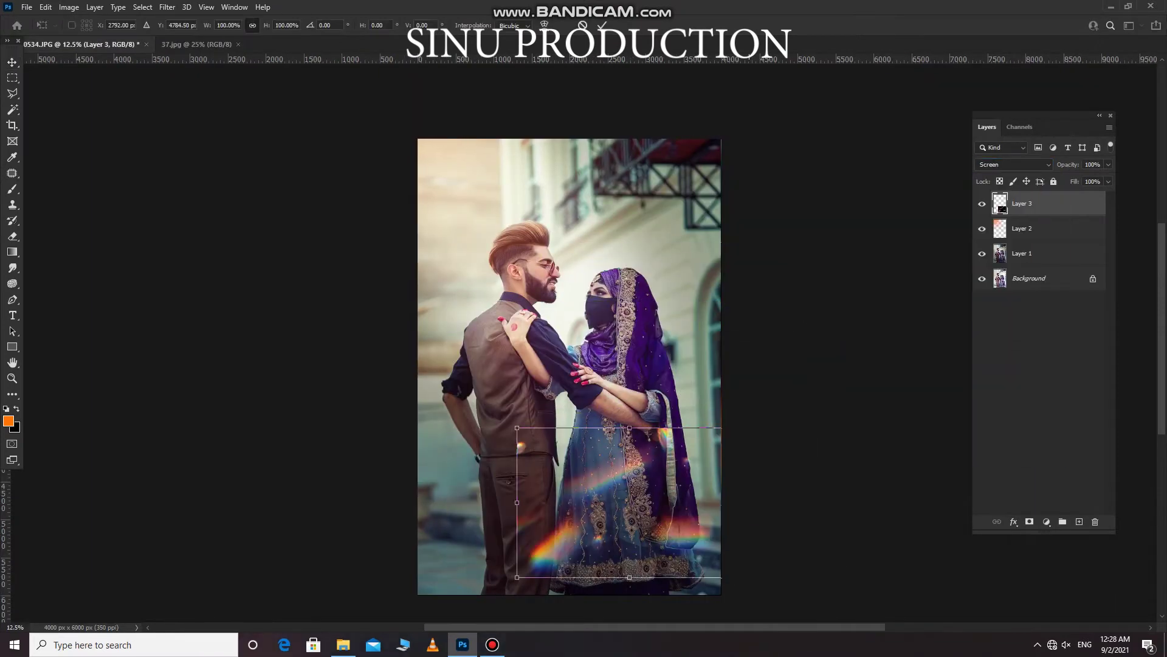
left_click_drag(724, 426, 732, 420)
key("Return")
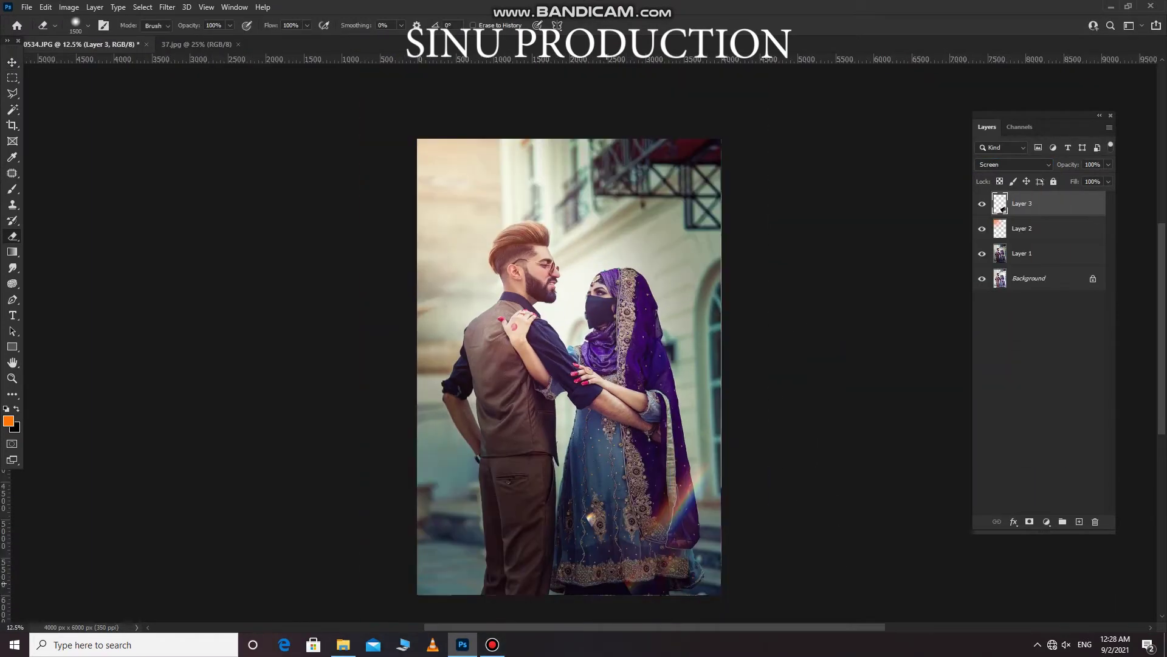
key("ctrl+r")
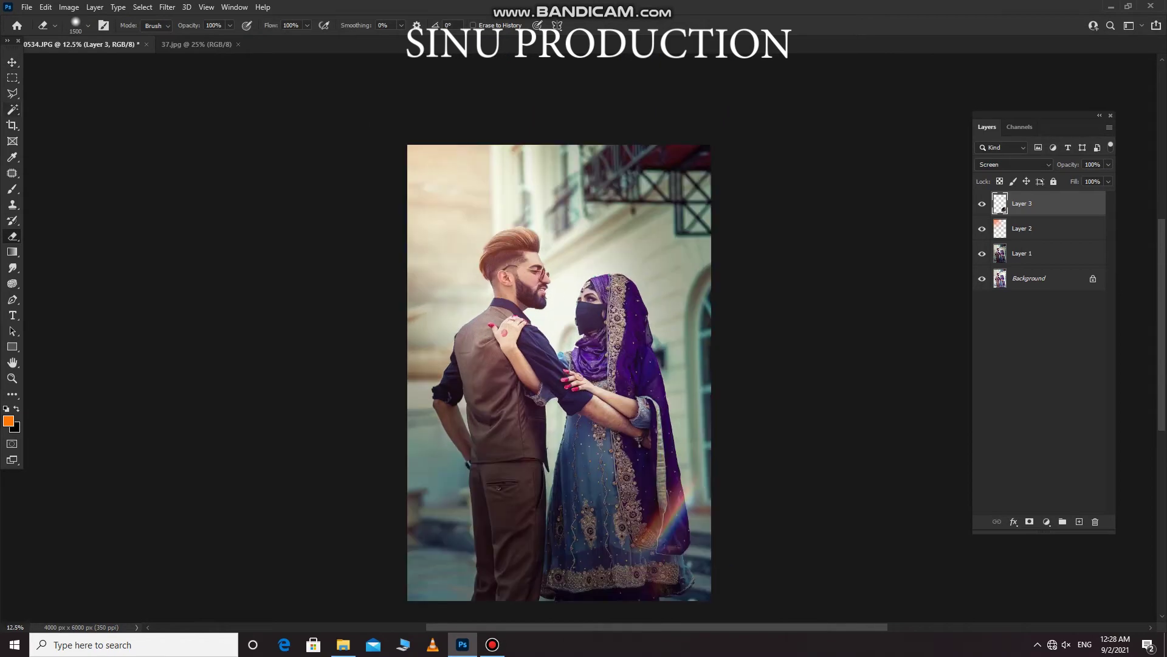
key("v")
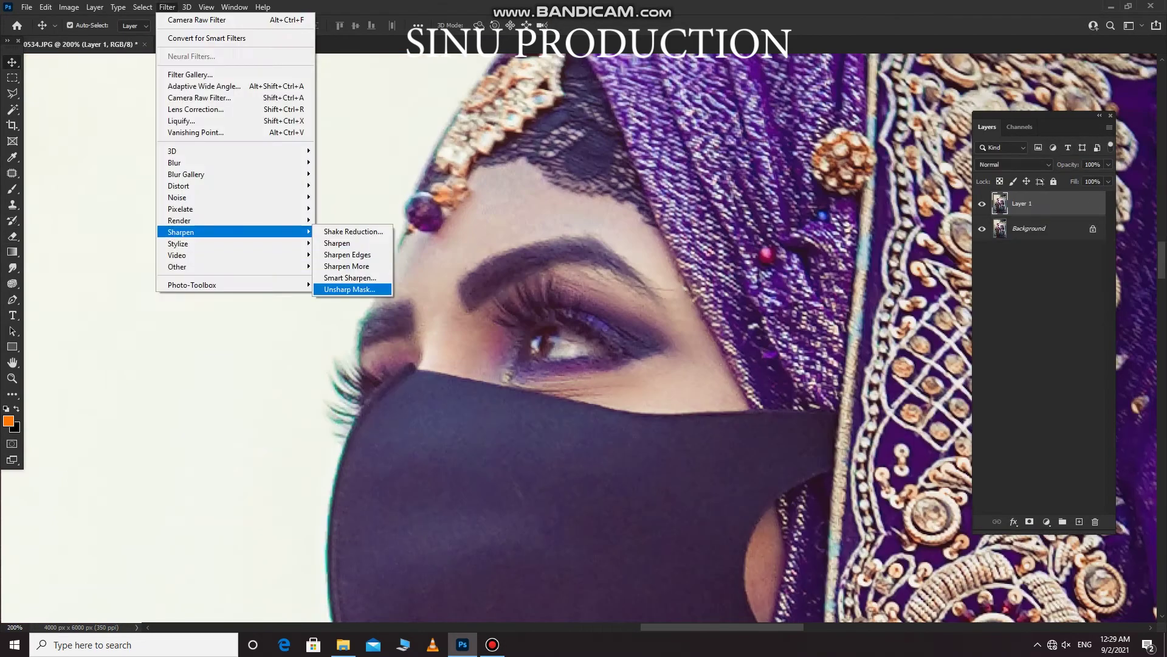
Step: Apply Unsharp Mask sharpening to Layer 1 and zoom out to 100%
left_click(350, 289)
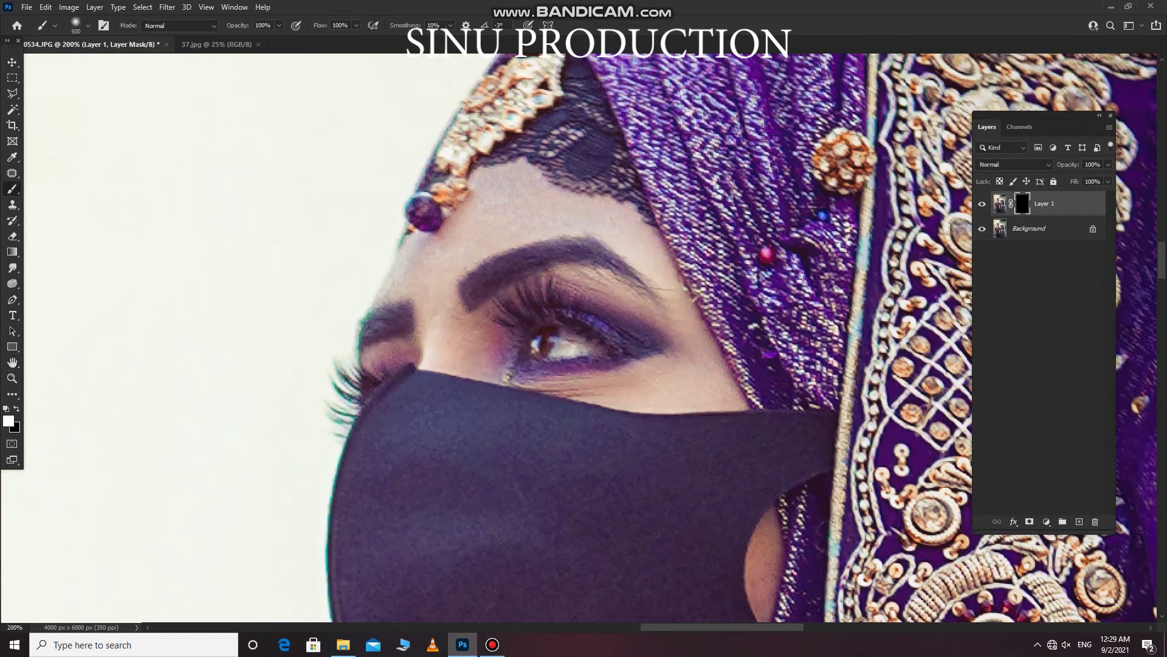
key("ctrl+minus")
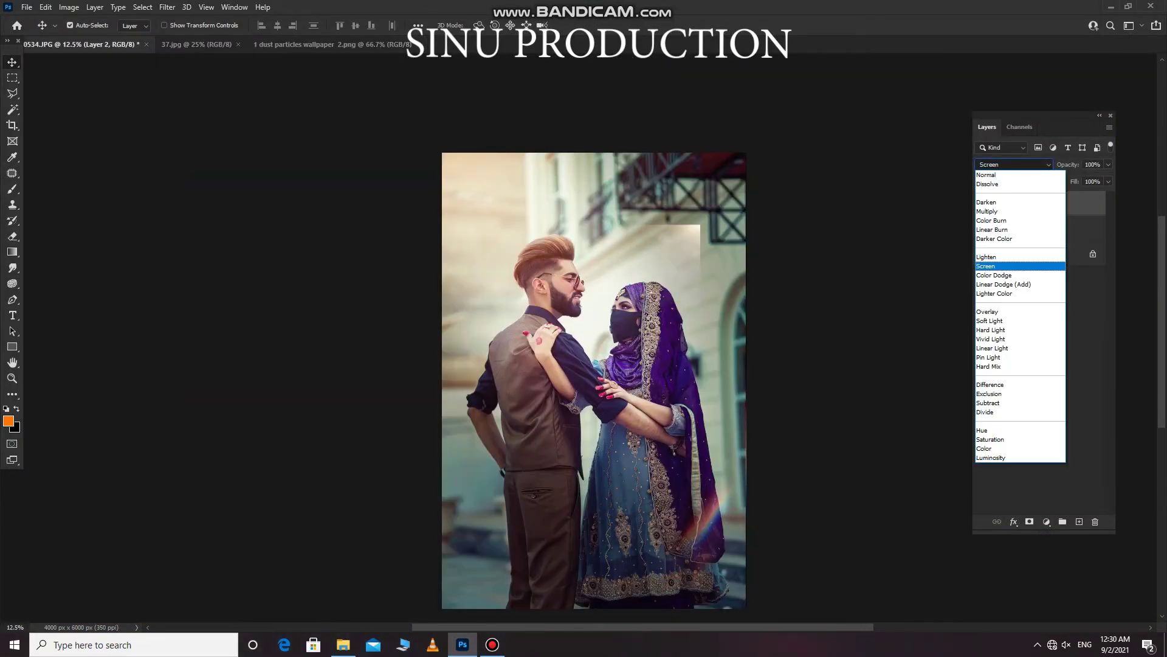
Step: Set the dust particles layer to Screen, resize it over the upper area, and erase unwanted parts
left_click(986, 265)
key("ctrl+t")
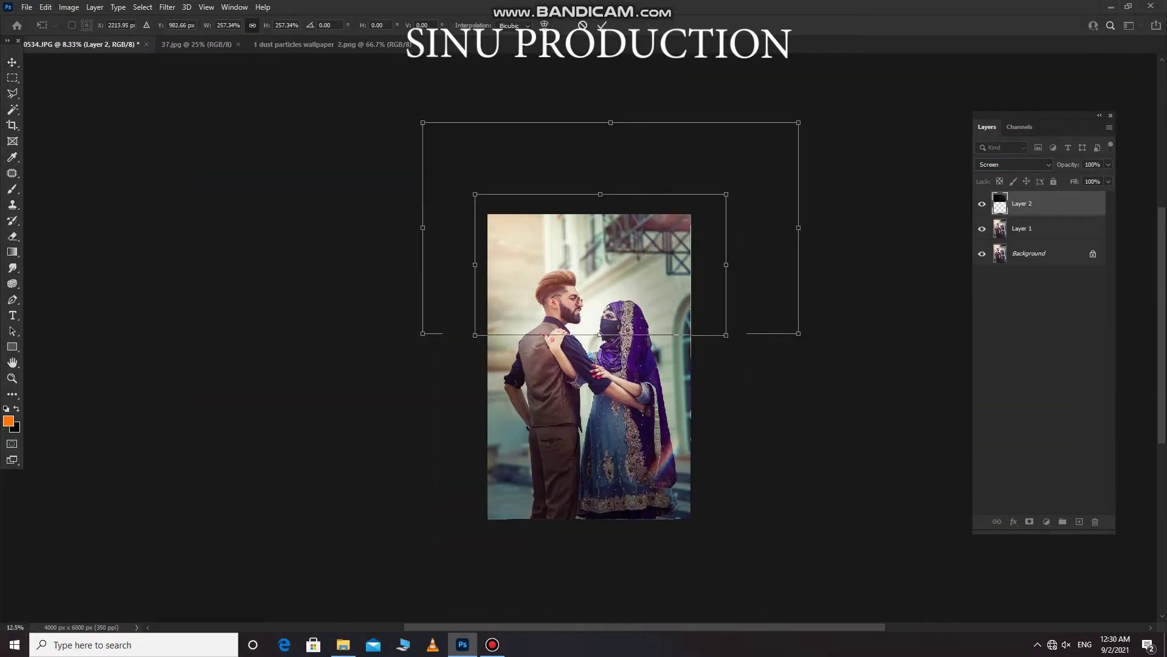
key("Return")
key("ctrl+plus")
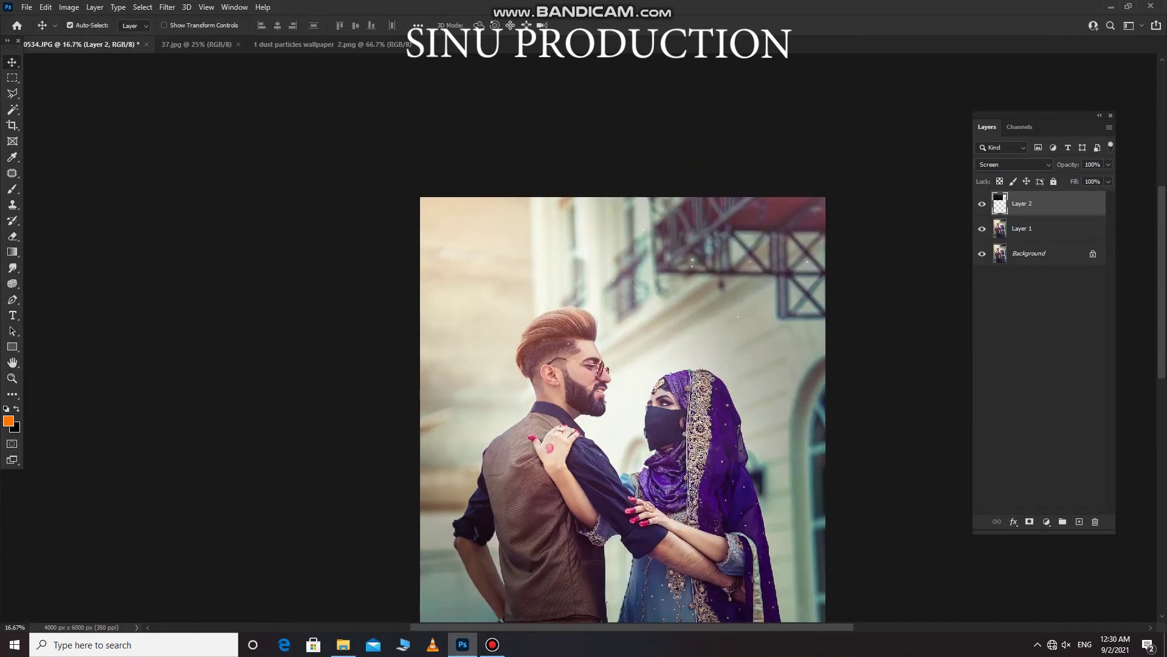
scroll(572, 195, "up", 1)
scroll(571, 194, "up", 2)
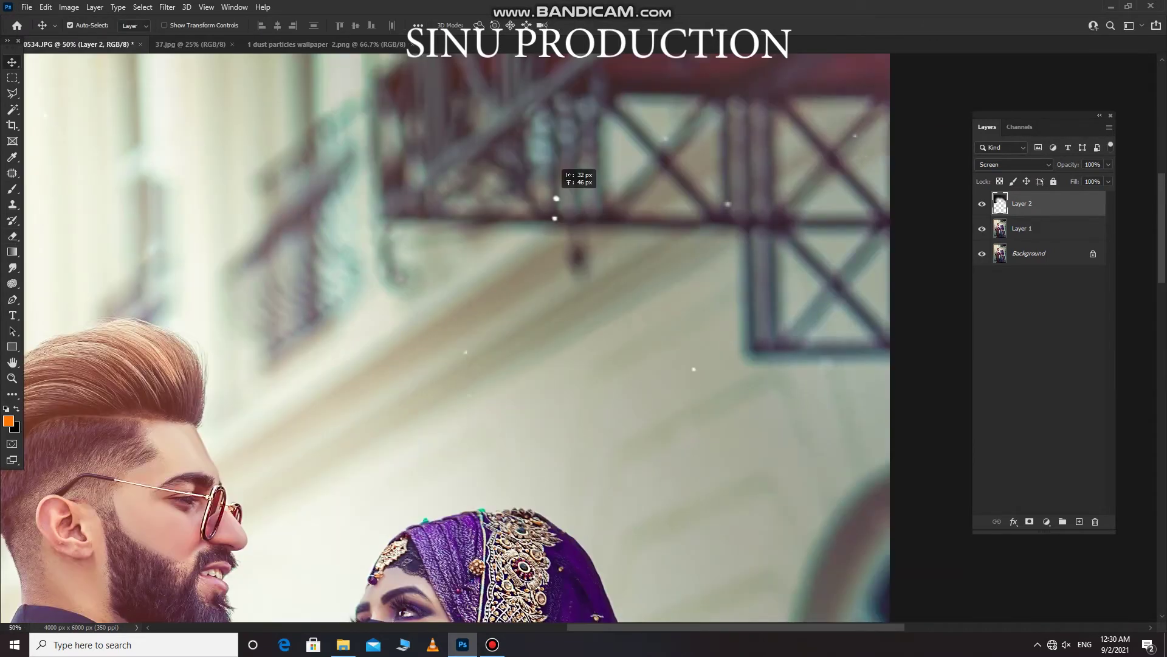
scroll(572, 194, "down", 4)
key("e")
key("ctrl+minus")
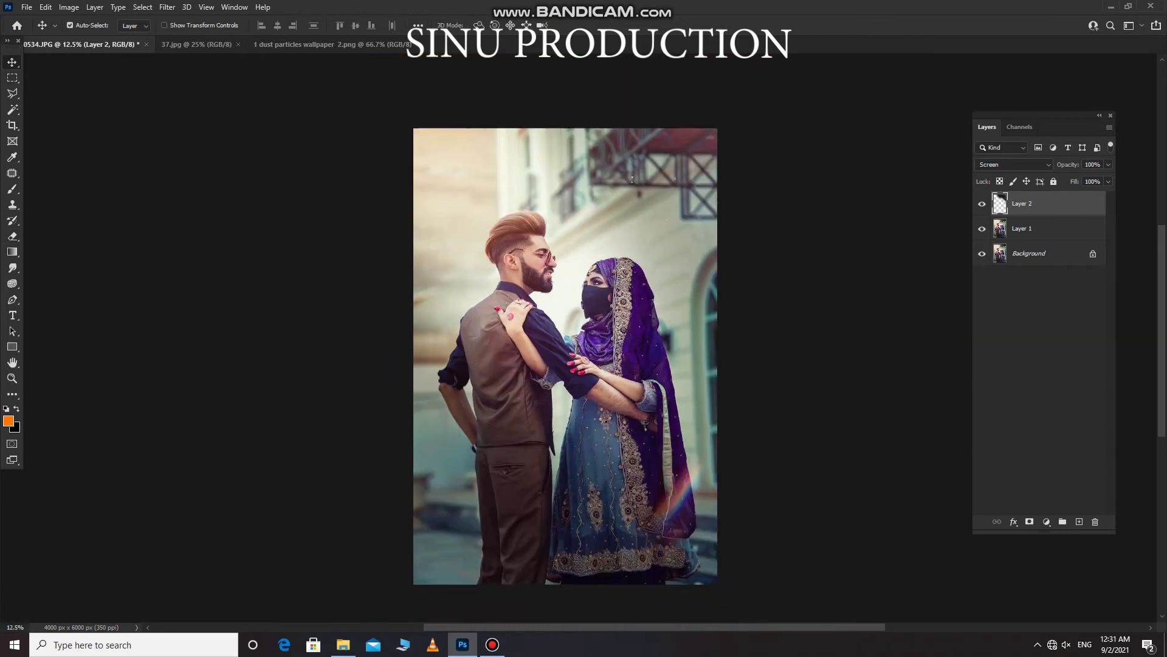
key("Delete")
key("v")
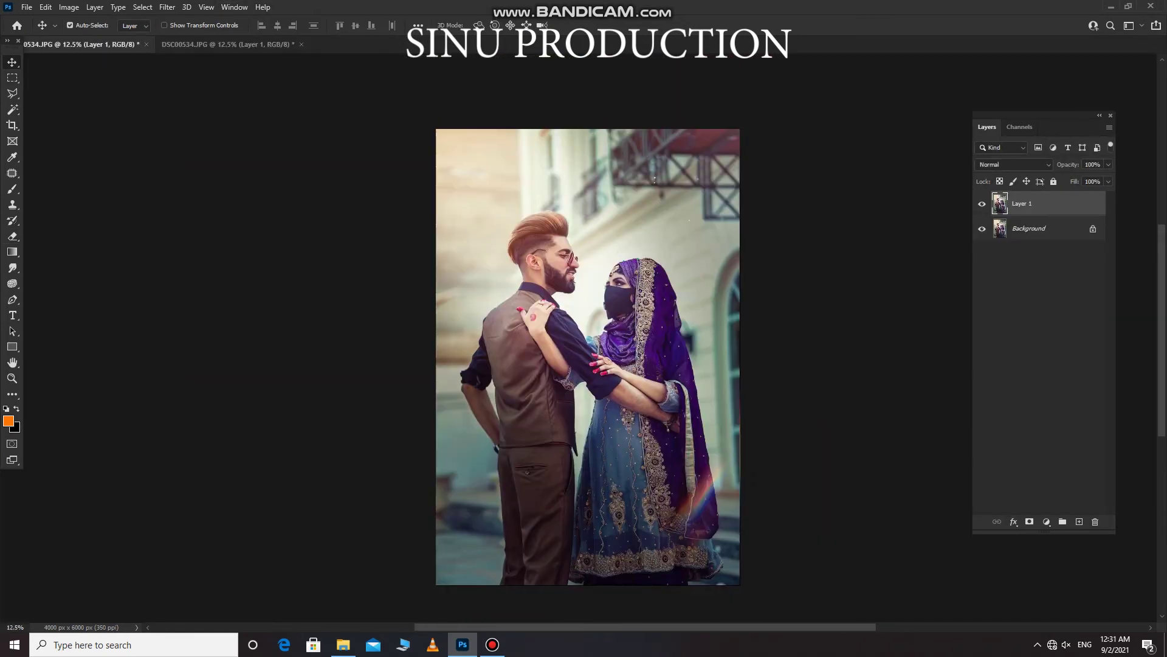
Step: Hide the Layers panel and zoom in close on the man's beard for clone retouching
key("F7")
key("ctrl+plus")
key("ctrl+plus")
key("ctrl+plus")
key("ctrl+plus")
key("s")
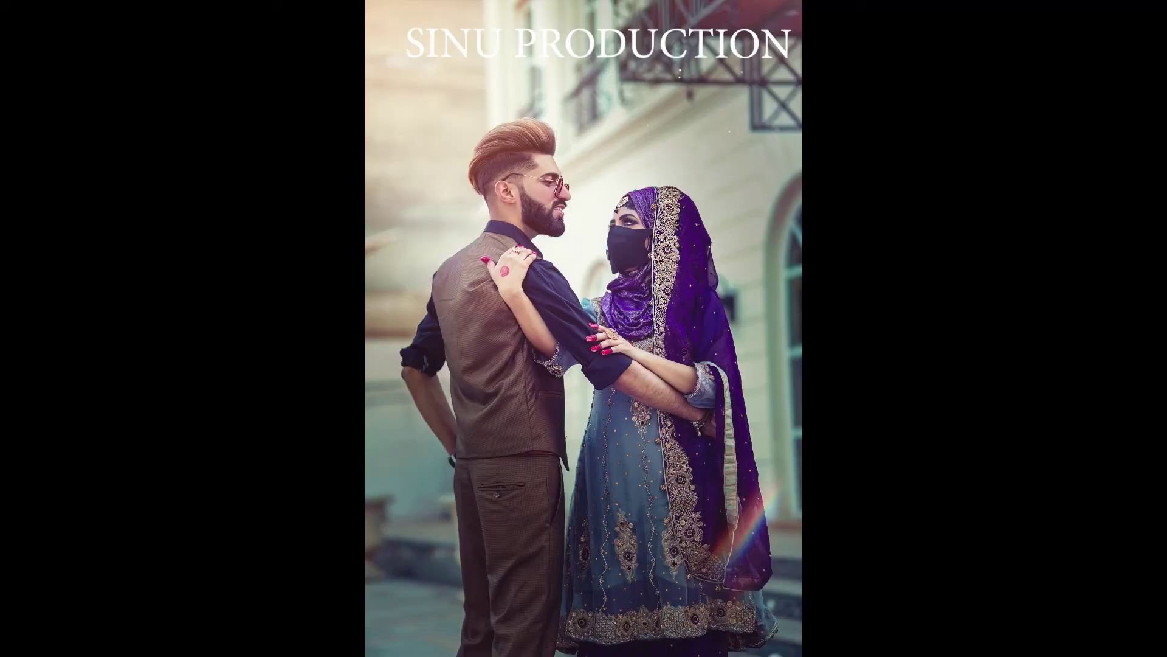